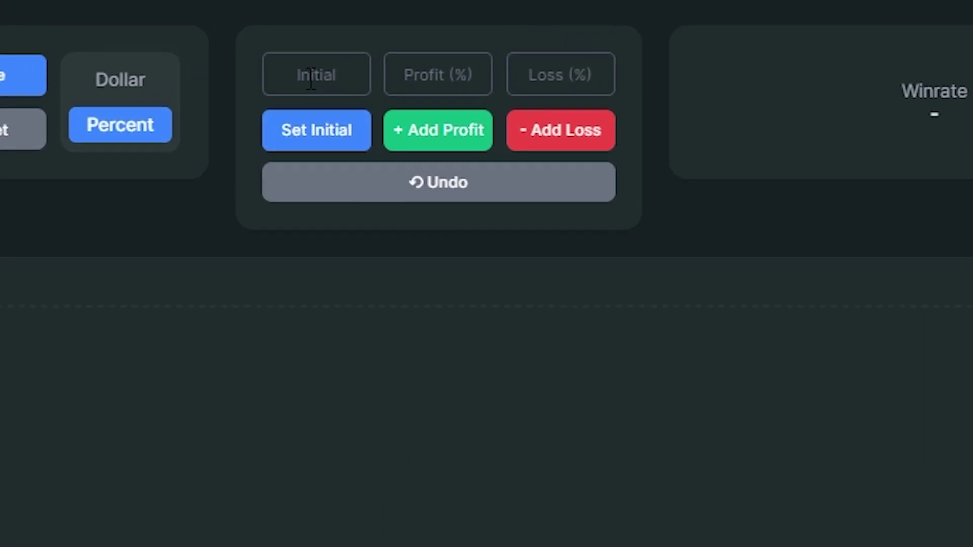
Enter an initial balance of 1000, profit 3% and loss 2% in the Backtester inputs
left_click(311, 77)
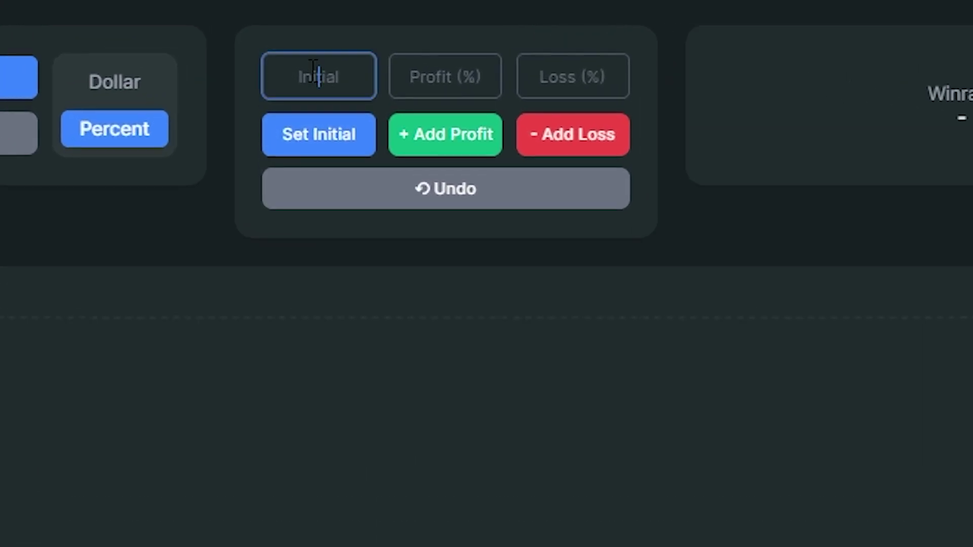
type("1000")
key("Tab")
key("Tab")
type("2")
left_click(462, 69)
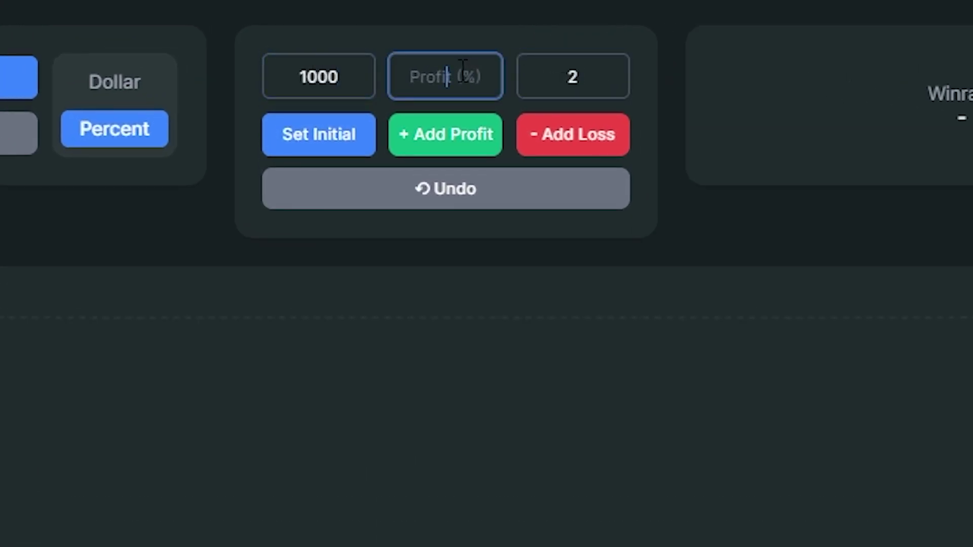
type("3")
left_click(473, 250)
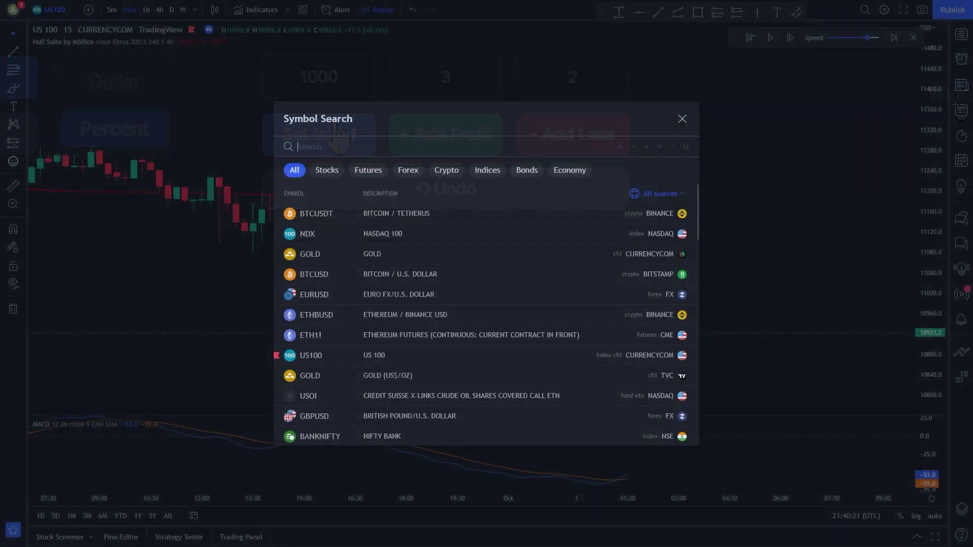
Search GOLD and load the Currency.com GOLD symbol onto the 1-hour chart
type("GOLD")
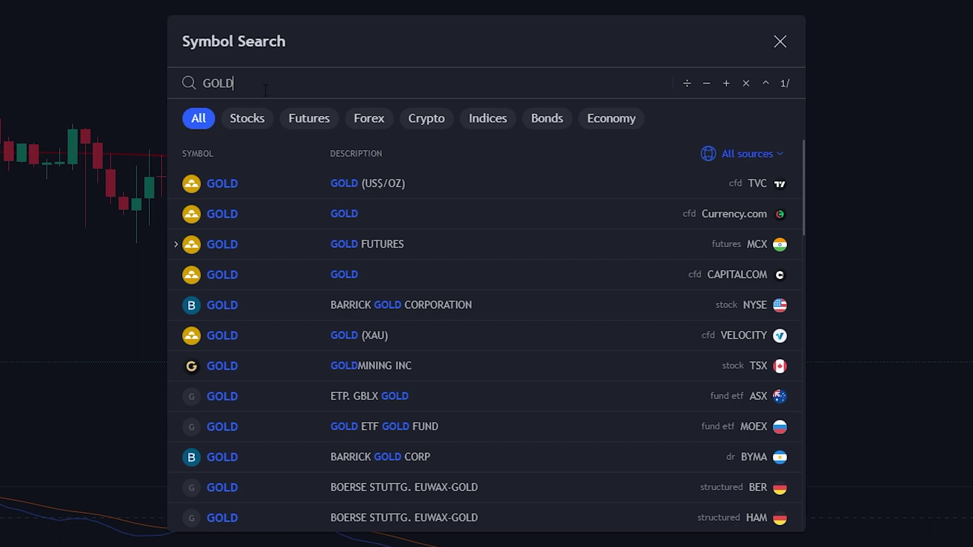
left_click(436, 214)
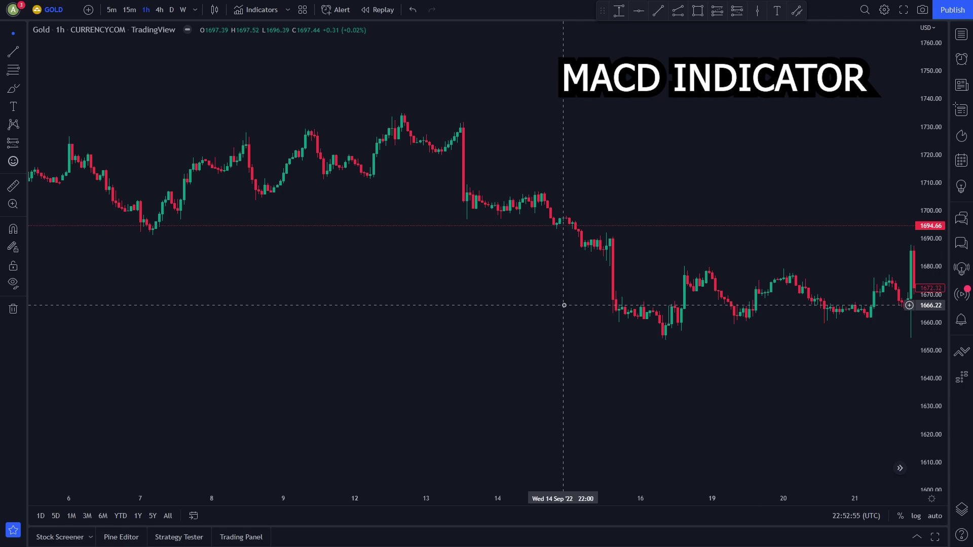
Add the Moving Average Convergence Divergence (MACD) indicator to the Gold chart
left_click(251, 9)
type("macd")
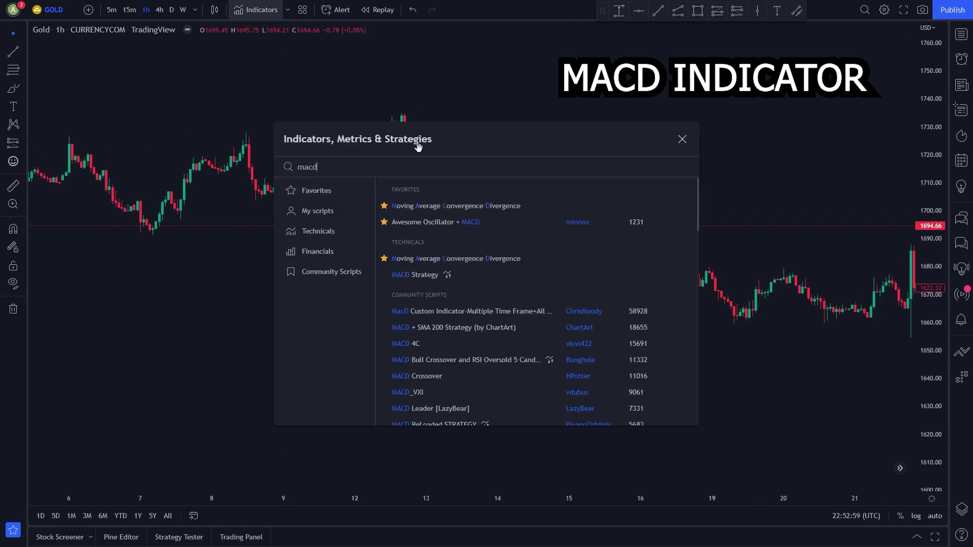
left_click(527, 206)
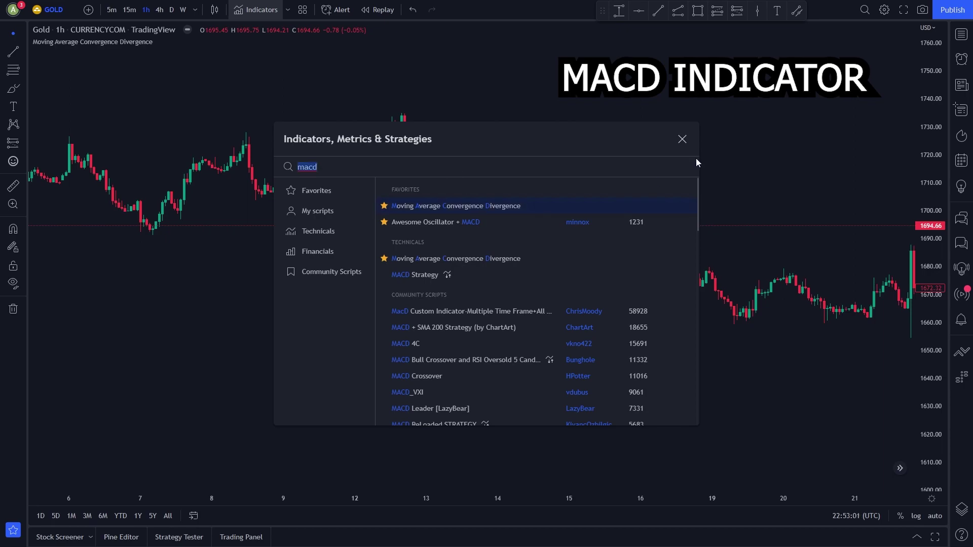
left_click(681, 139)
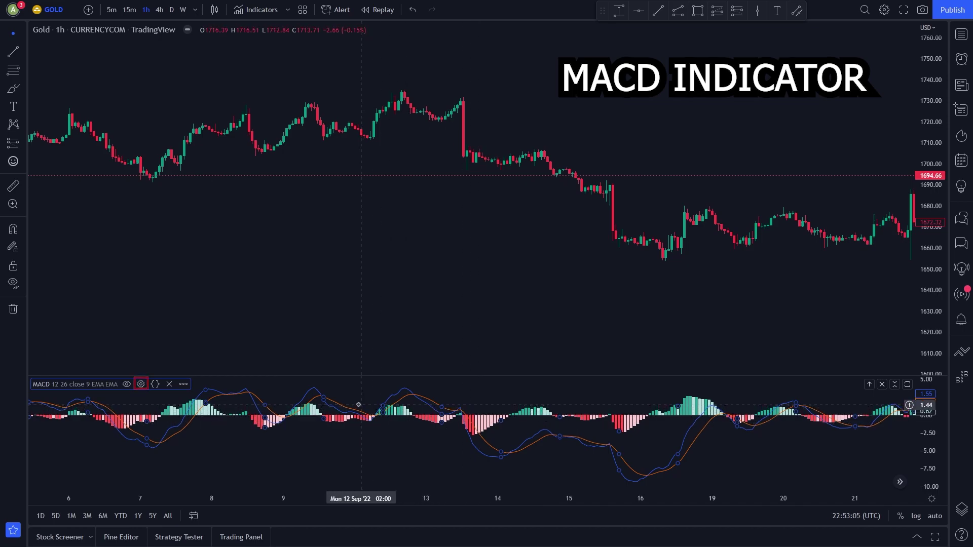
Hide the MACD histogram in its Style settings, keeping only the MACD and signal lines
left_click(140, 384)
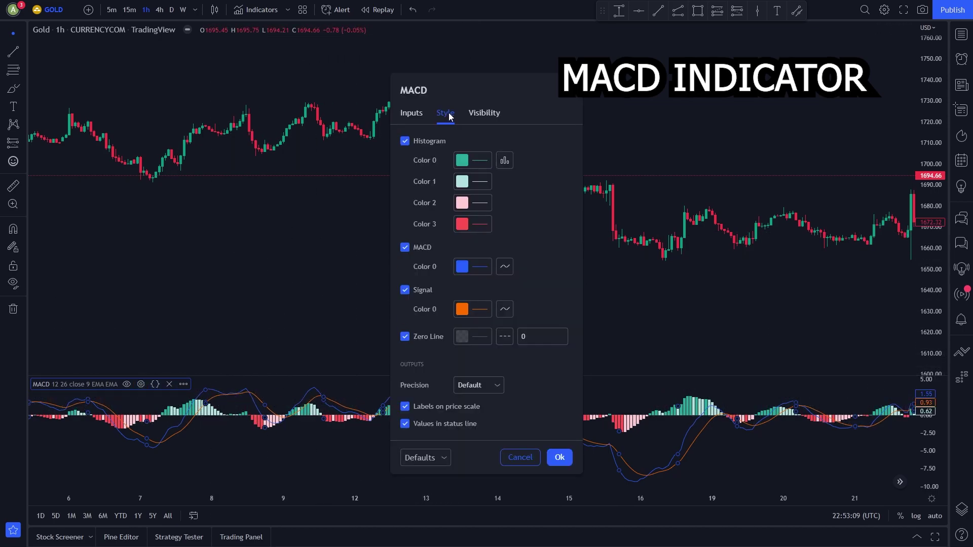
left_click(406, 141)
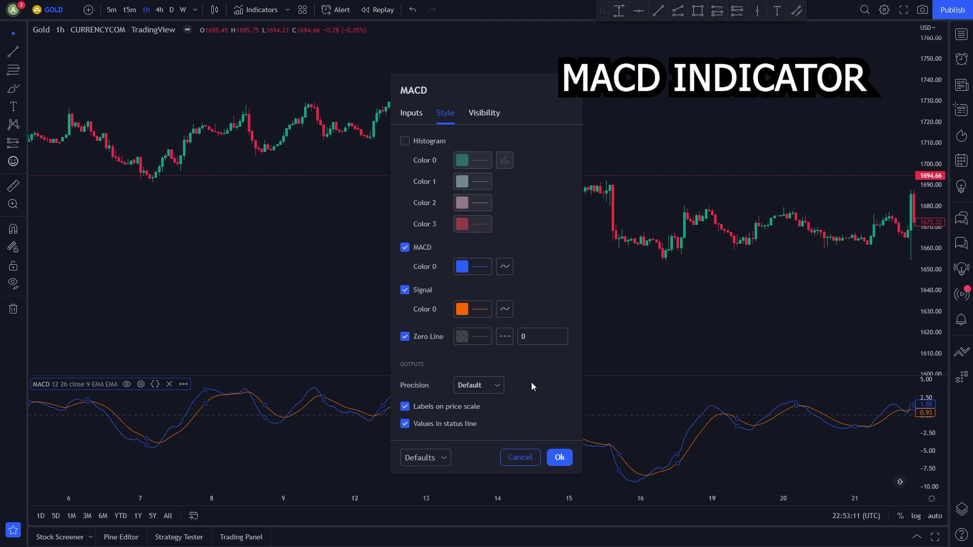
left_click(559, 458)
left_click_drag(548, 289, 519, 302)
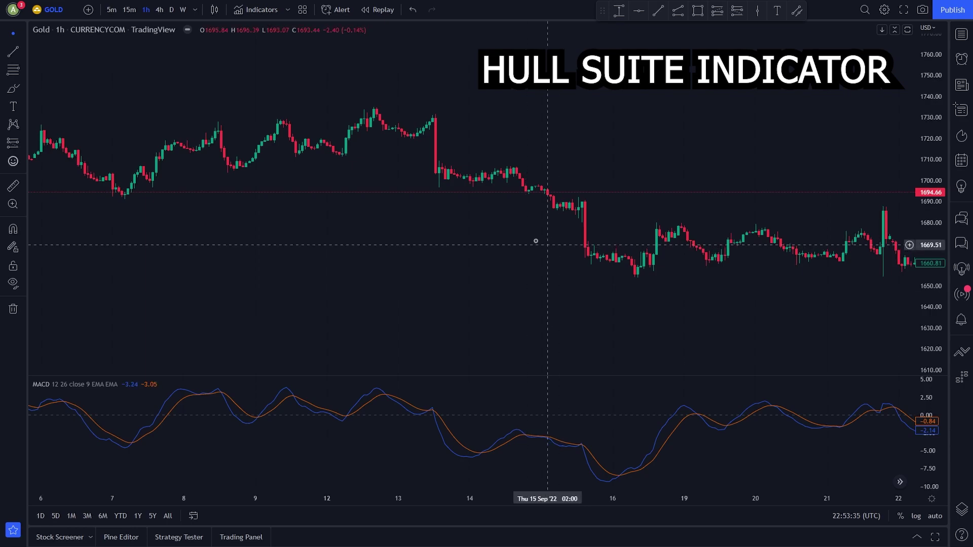
Add the Hull Suite indicator to the Gold chart
left_click(248, 10)
type("hull")
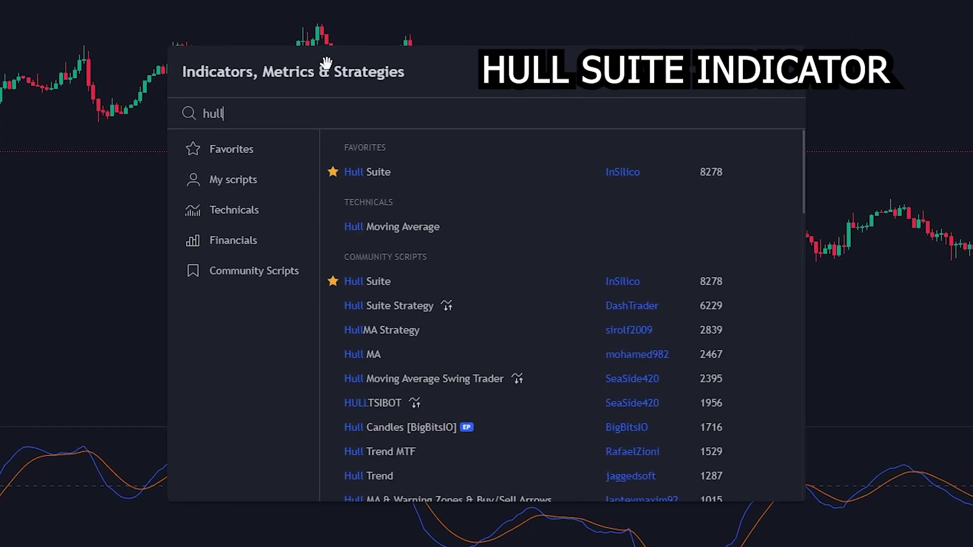
left_click(405, 172)
left_click(787, 72)
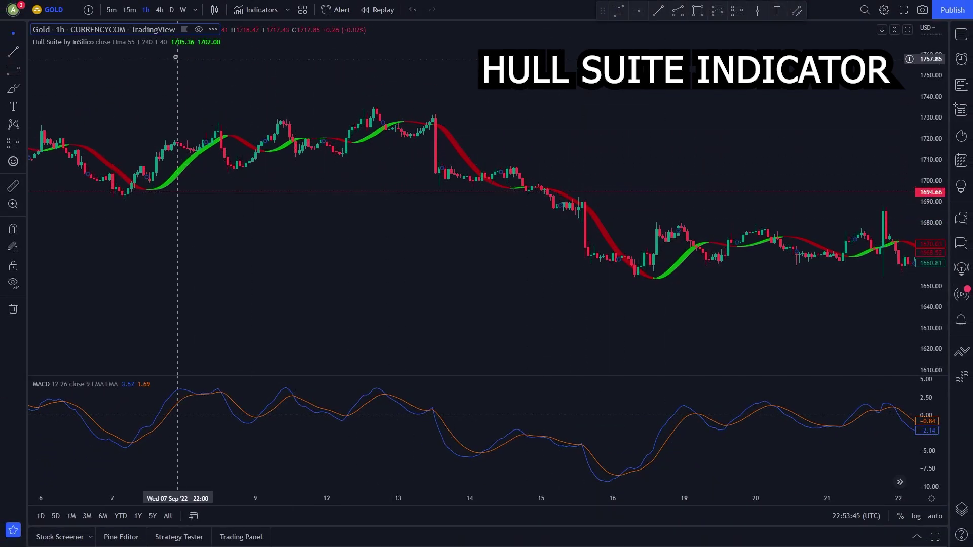
Set Hull Suite to Ehma variation, length 200, multiplier 2, with Bar Color unchecked
left_click(191, 42)
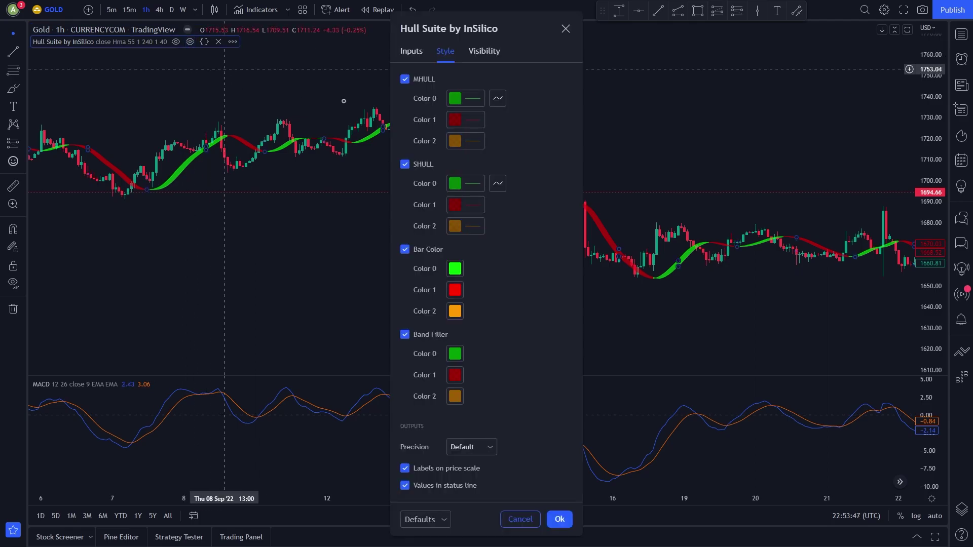
left_click(408, 53)
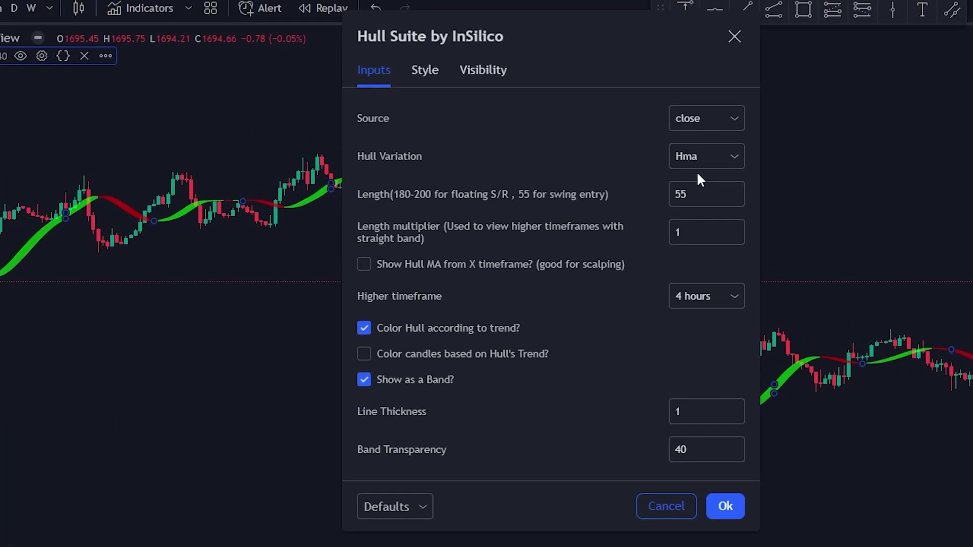
left_click(701, 164)
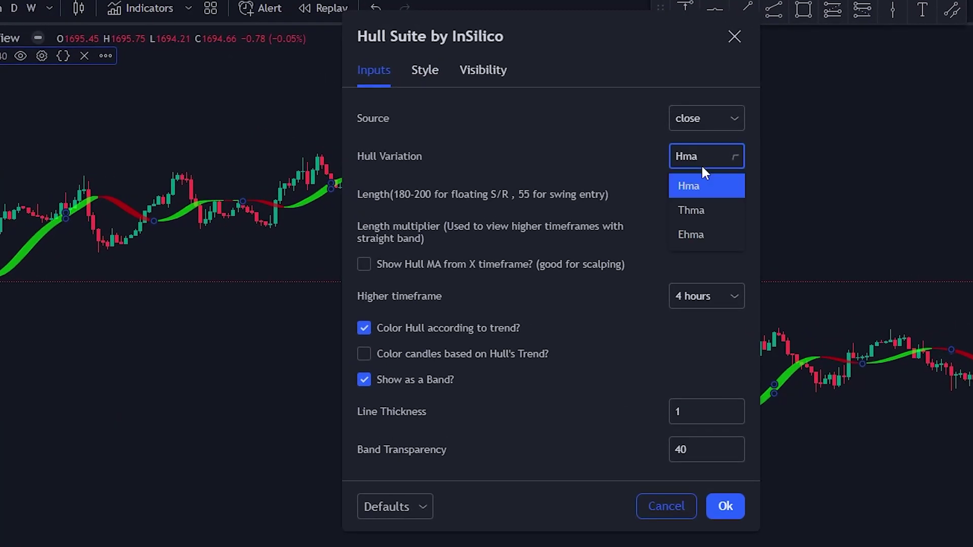
left_click(696, 228)
left_click(701, 198)
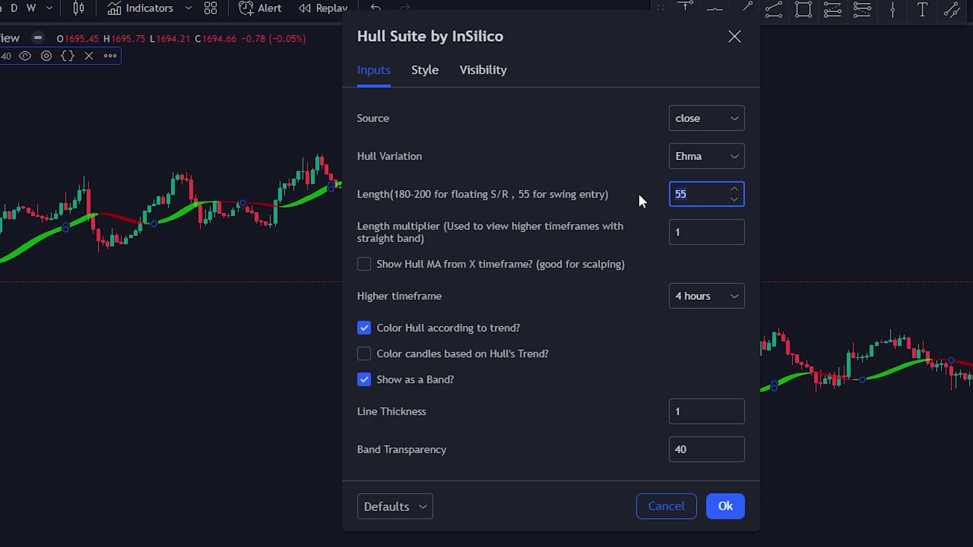
type("200")
left_click(691, 232)
type("2")
left_click(589, 195)
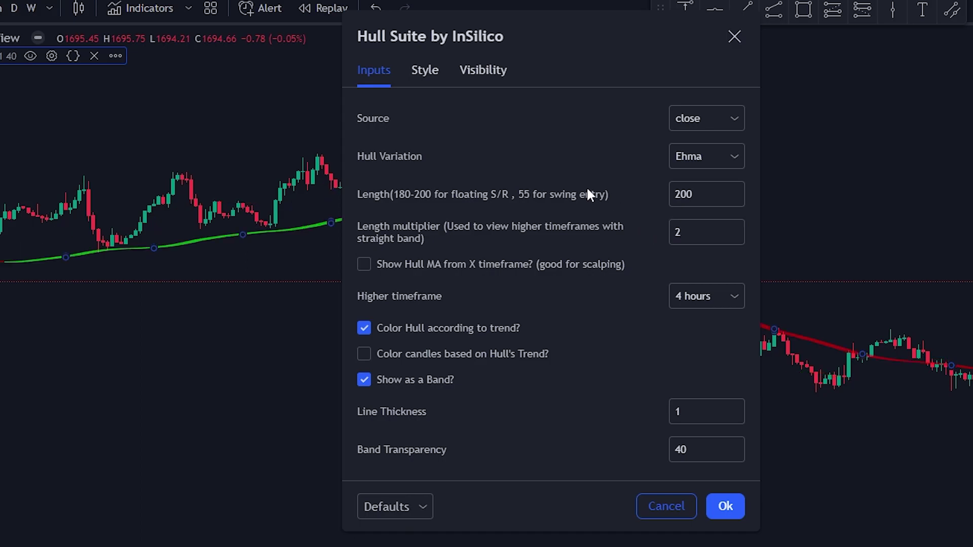
left_click(426, 69)
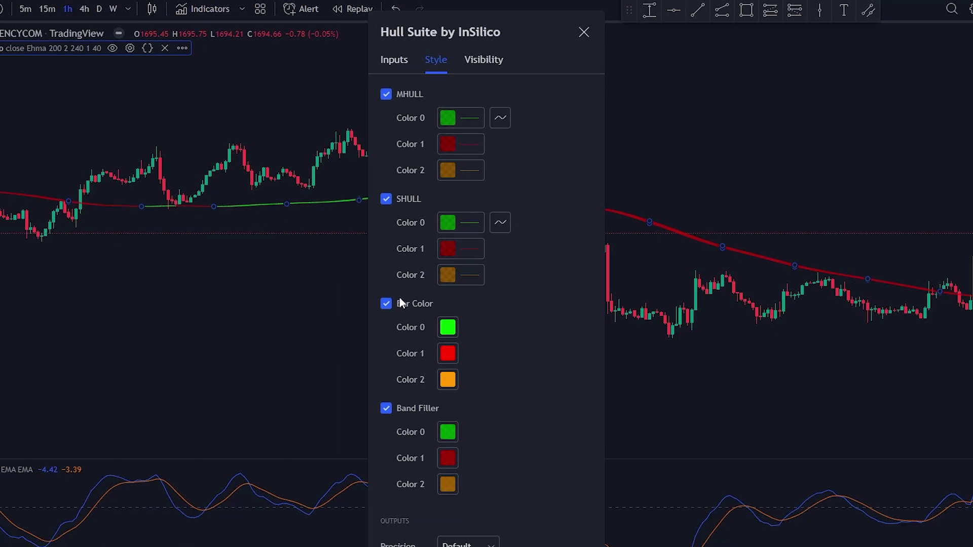
left_click(386, 303)
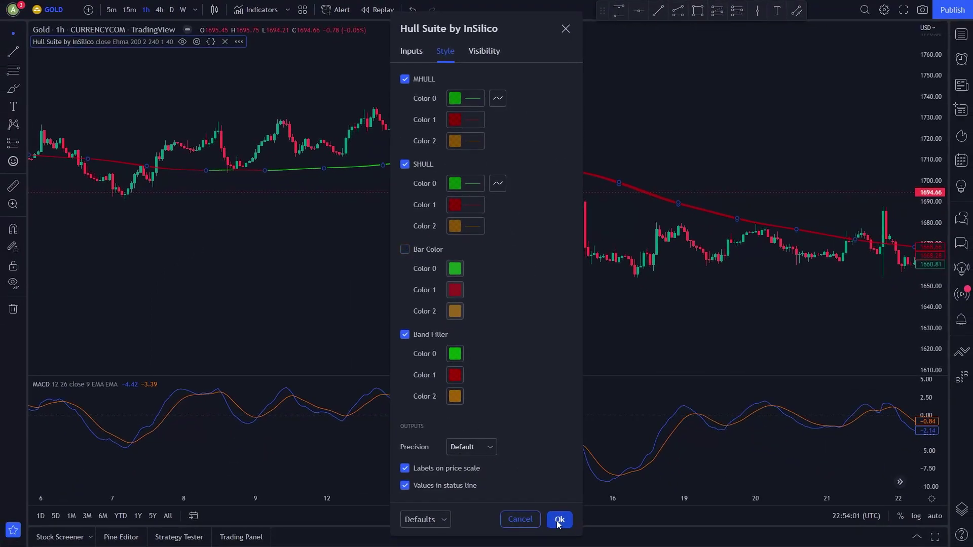
Apply the Hull Suite settings, pan to reveal the Hull band, and stretch the MACD pane
left_click(560, 520)
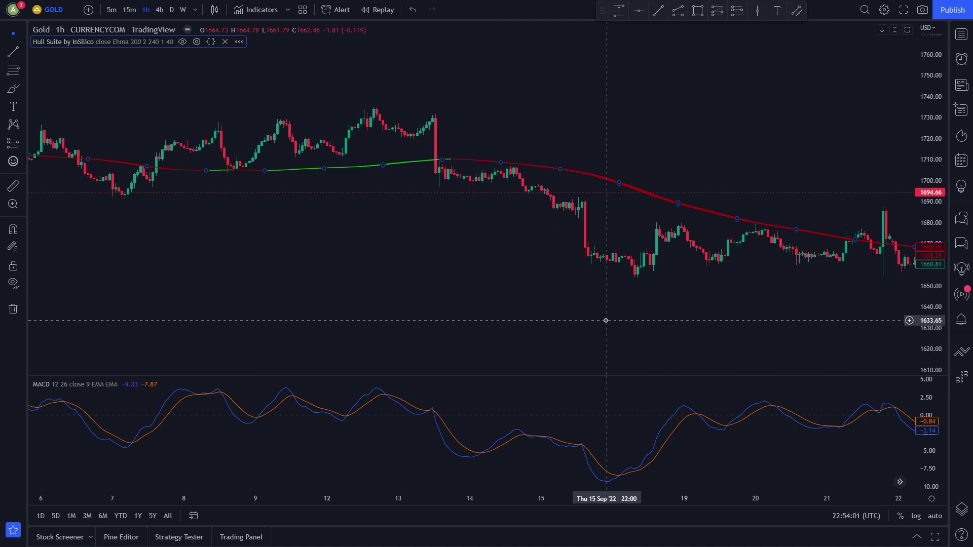
left_click_drag(603, 319, 354, 258)
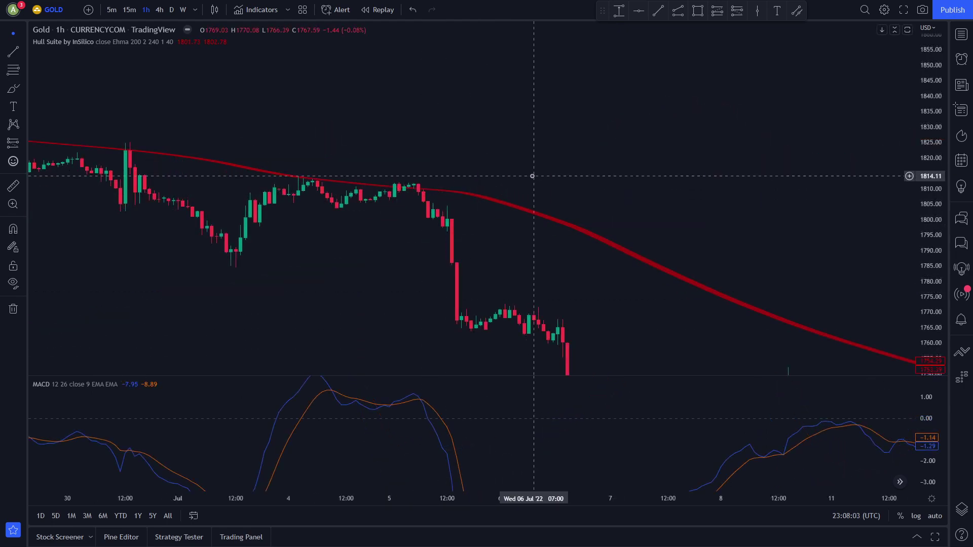
left_click_drag(527, 431, 547, 423)
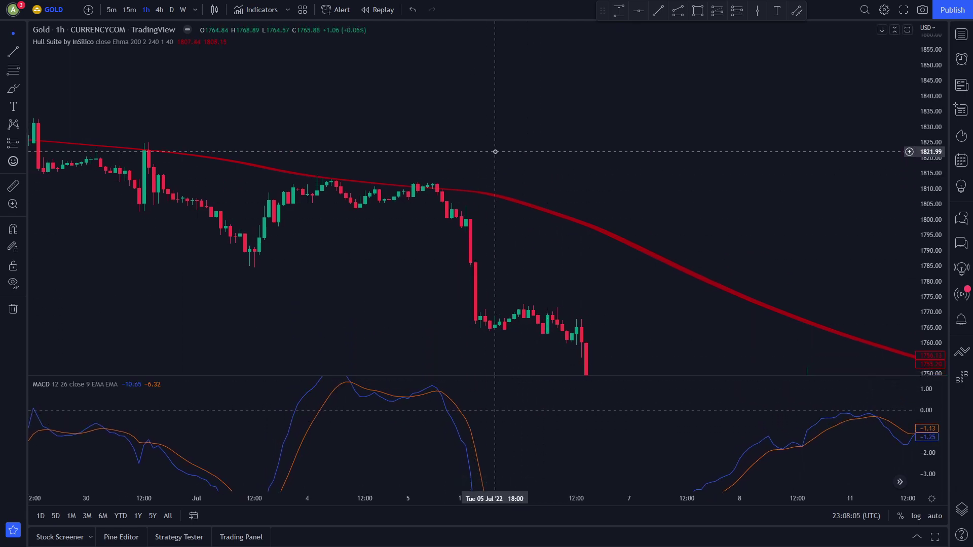
left_click_drag(497, 152, 519, 150)
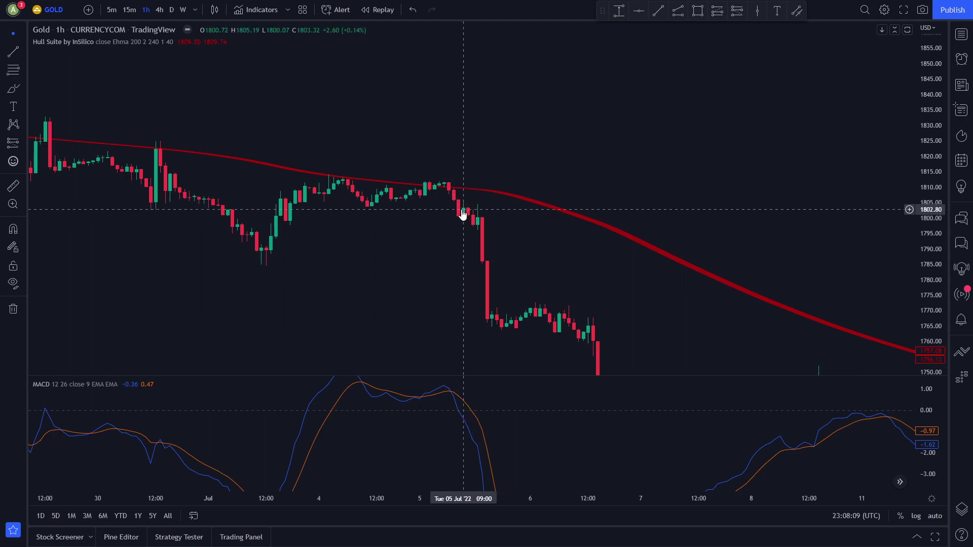
left_click_drag(436, 230, 443, 231)
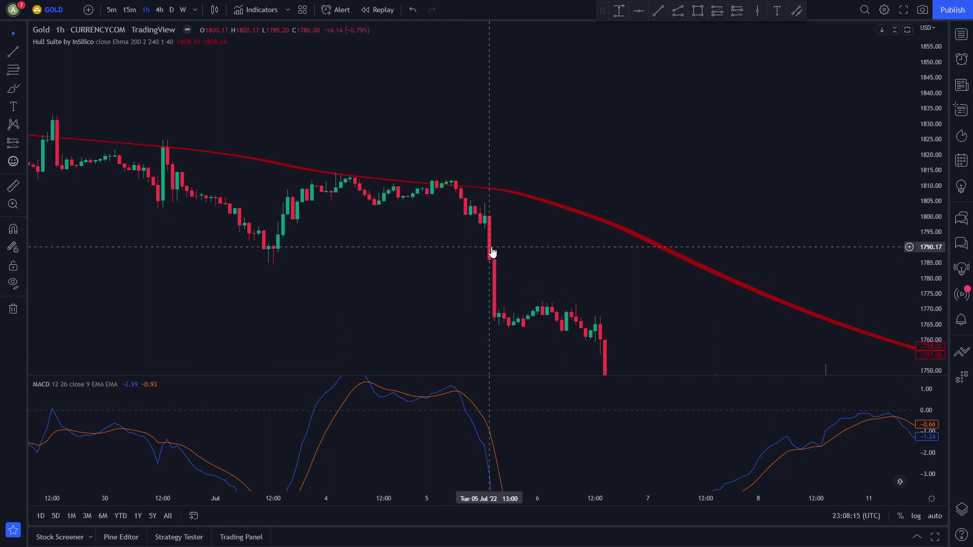
scroll(492, 252, "down", 5)
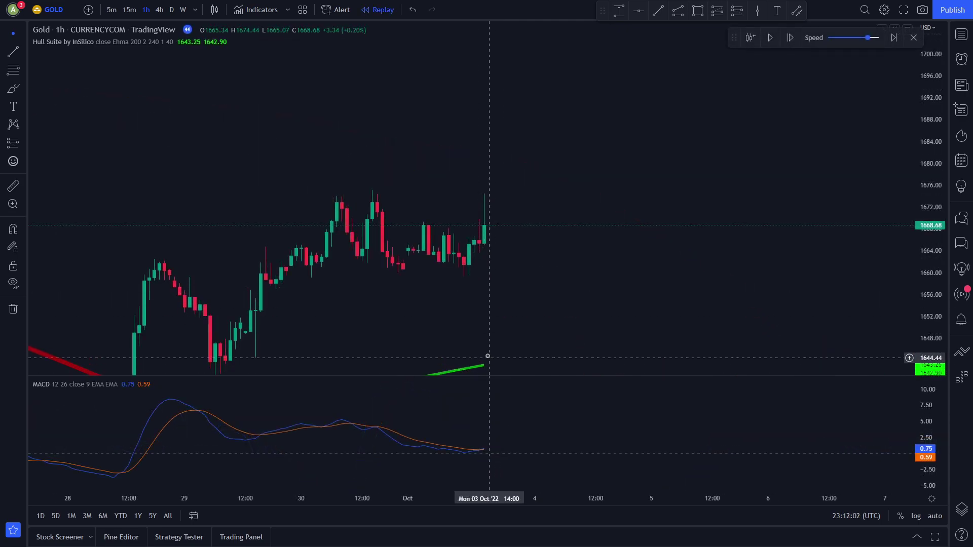
left_click_drag(516, 340, 532, 299)
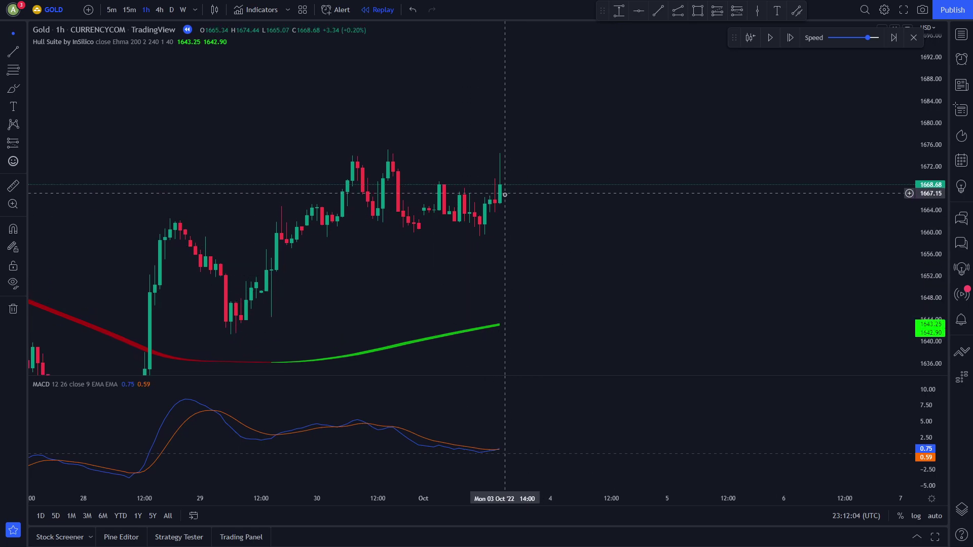
left_click_drag(930, 425, 871, 337)
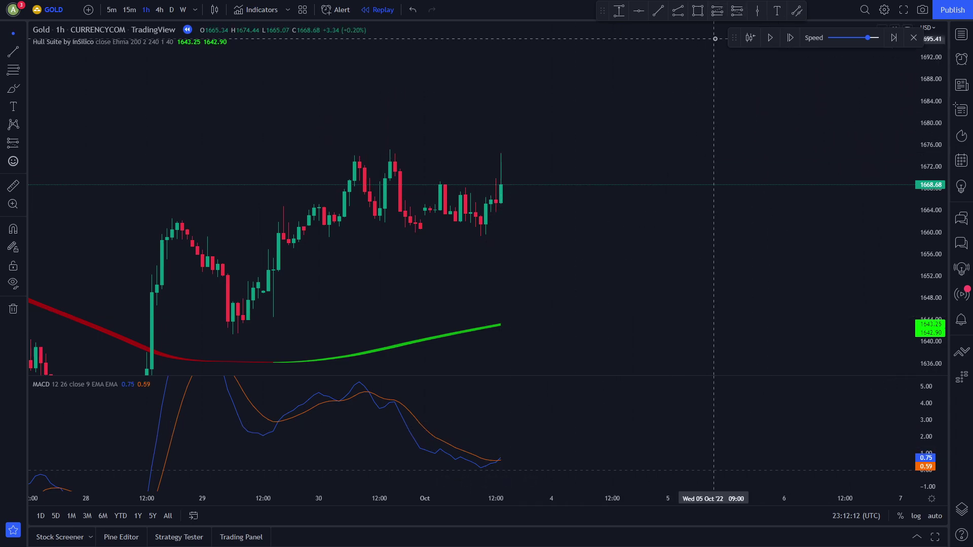
Place a long position on the latest bar with stop 1659.27 and target 1683.18
left_click(717, 10)
left_click(509, 183)
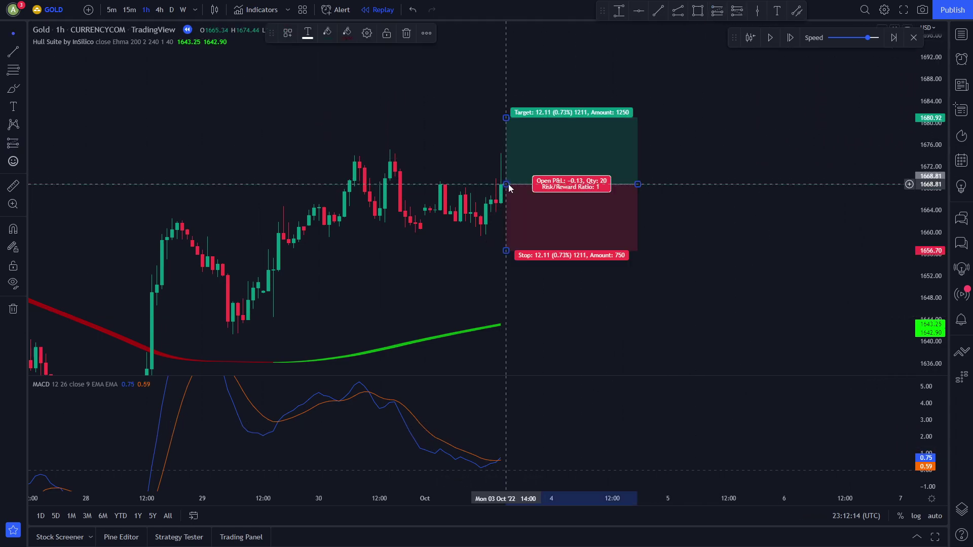
left_click_drag(506, 244, 505, 236)
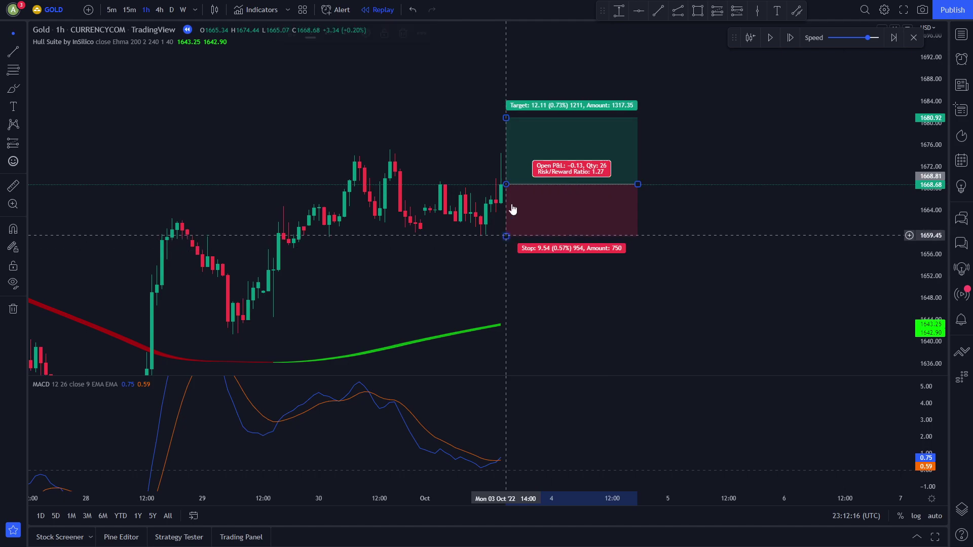
left_click_drag(506, 118, 507, 105)
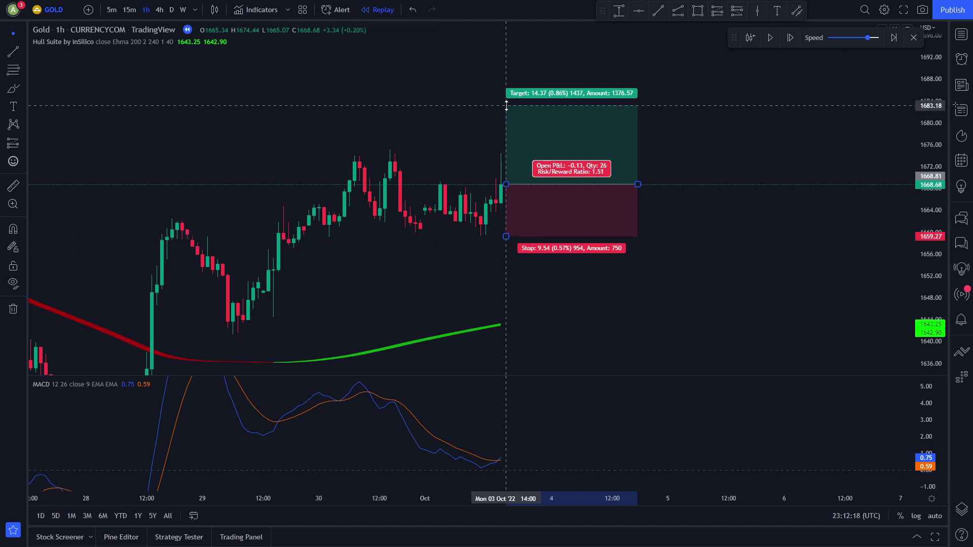
Replay bars forward, pause, and shift the chart to view the position box
left_click(770, 39)
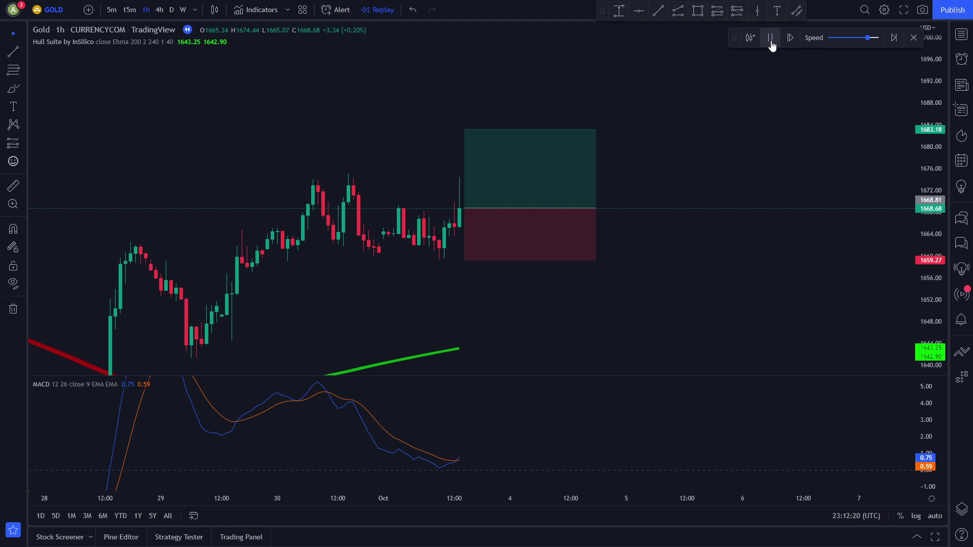
left_click(771, 38)
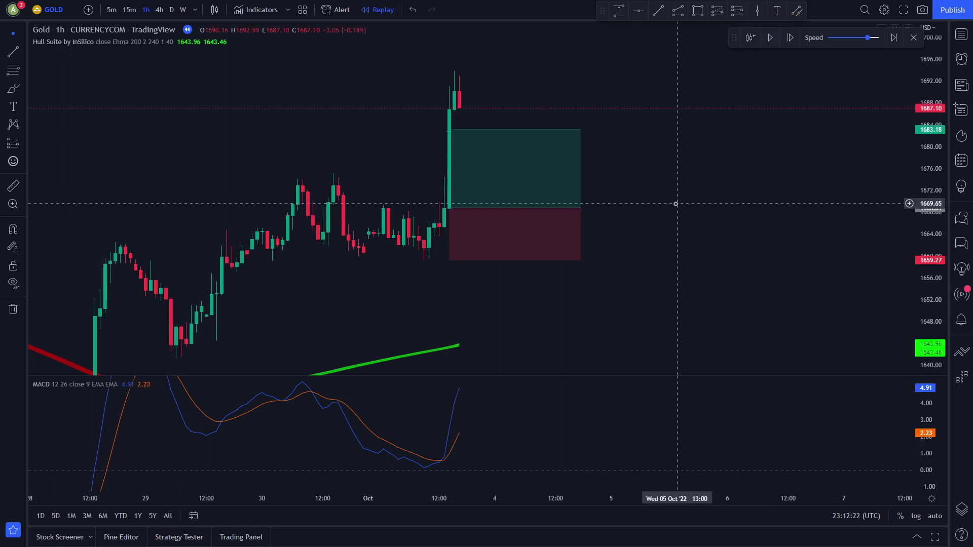
left_click_drag(675, 203, 729, 207)
mouse_move(506, 142)
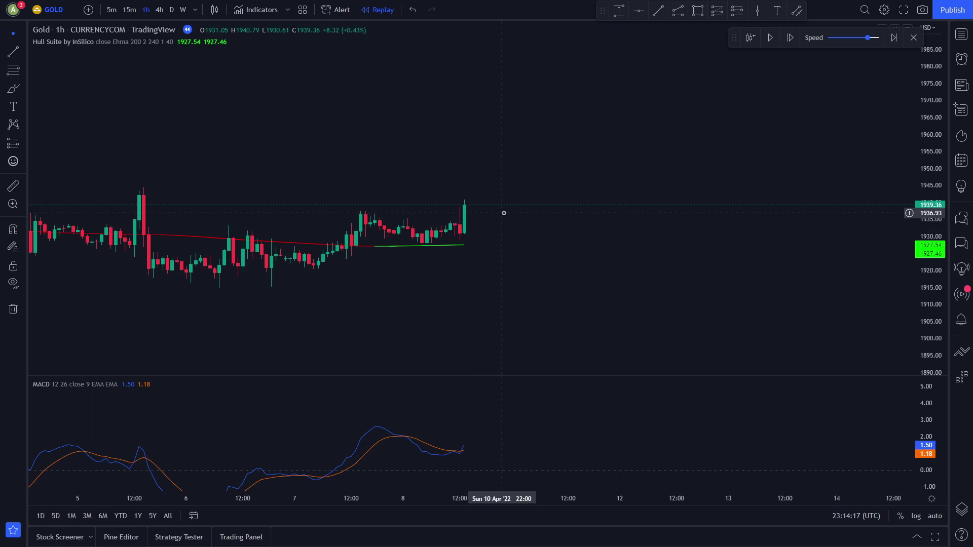
Place a long position on the 8 Apr bar with stop 1927.85 and target 1956.74
left_click(720, 14)
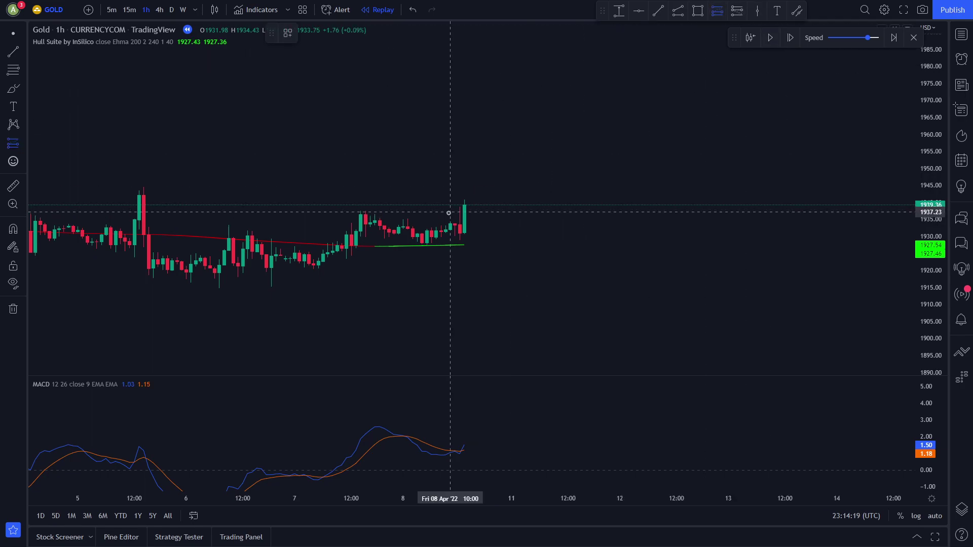
left_click(476, 205)
left_click_drag(474, 225, 475, 243)
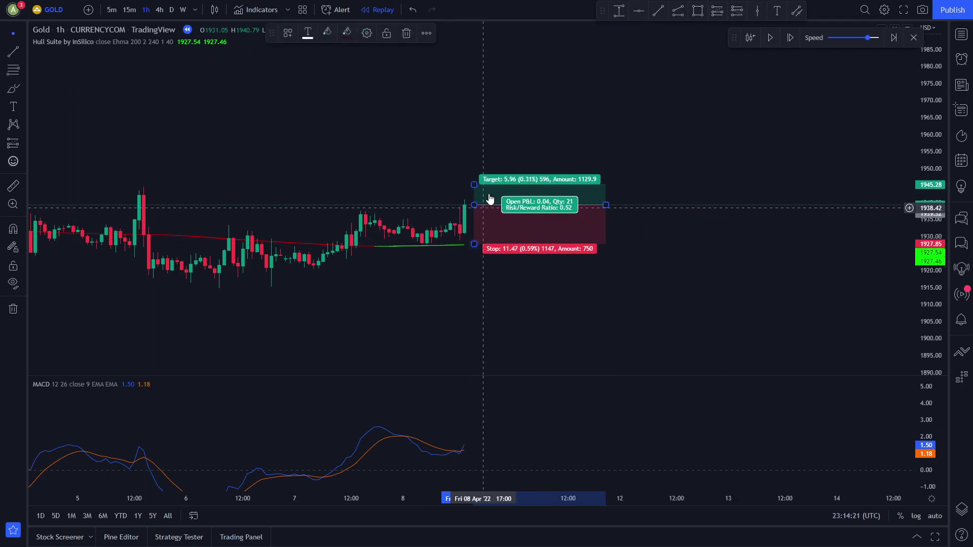
left_click_drag(474, 184, 479, 146)
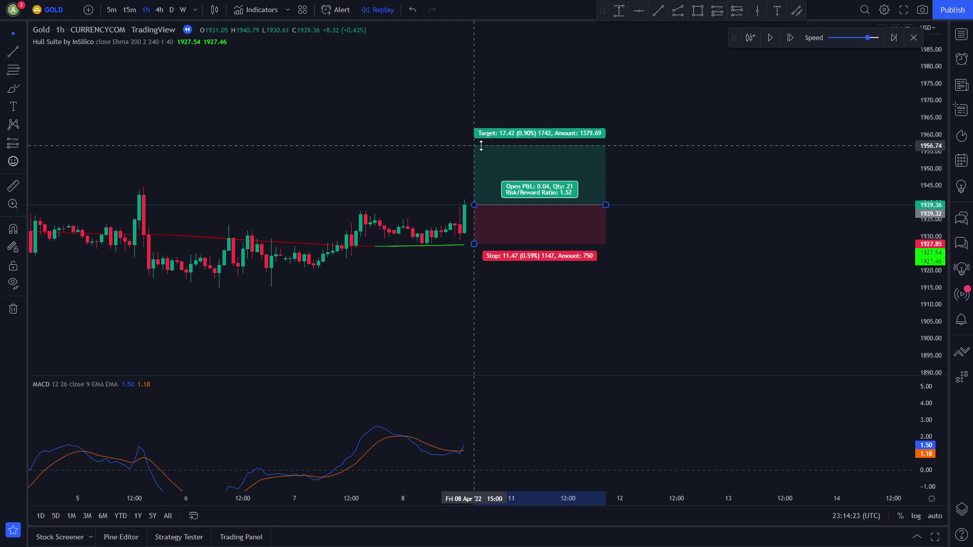
Replay until the target is hit, then select the long position to see its result
left_click(684, 146)
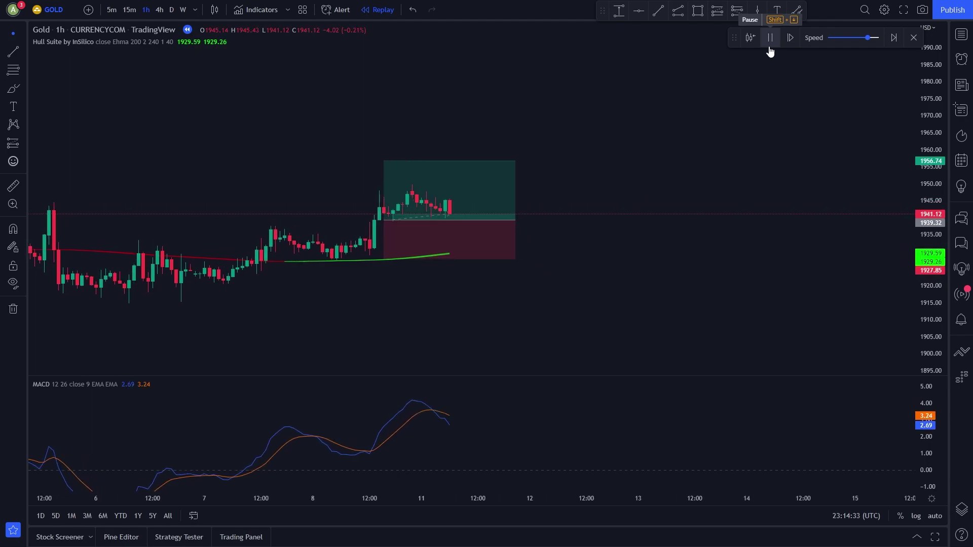
left_click(770, 46)
left_click(548, 221)
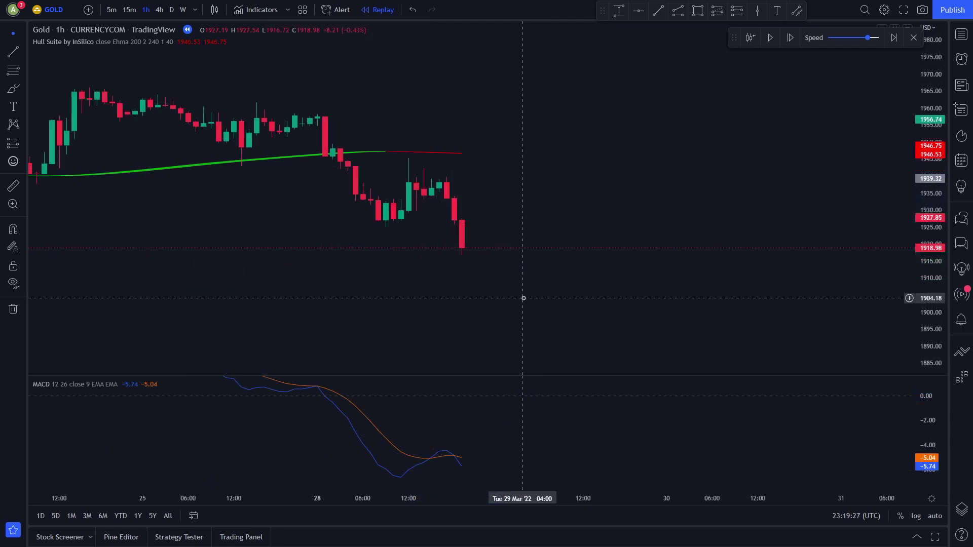
Place a short position after the 28 Mar drop with a lowered stop and target 1894.50
left_click_drag(676, 451, 680, 454)
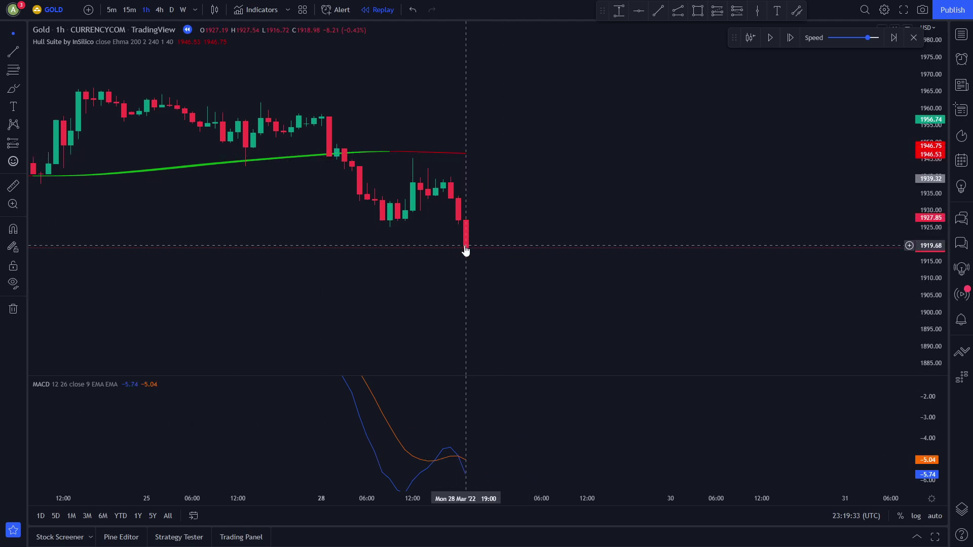
left_click(720, 14)
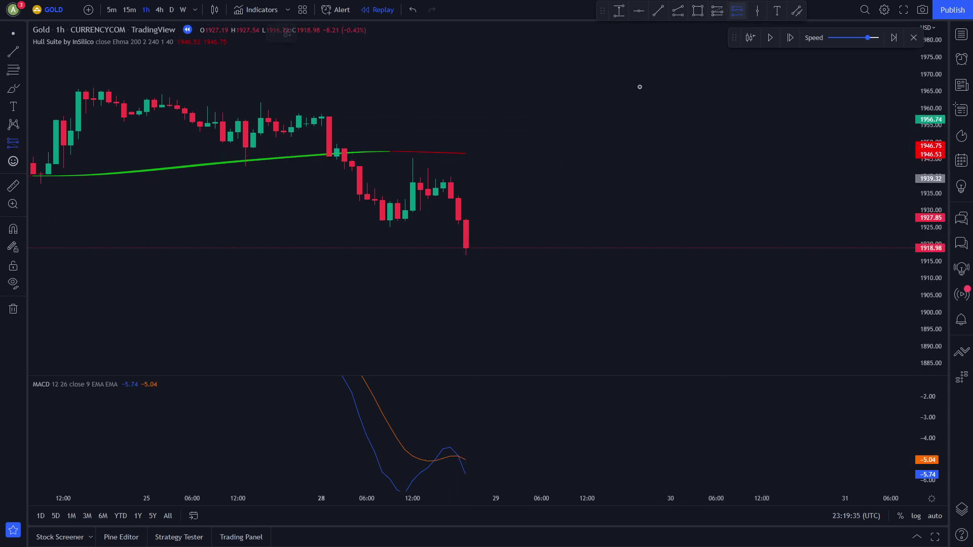
left_click(466, 248)
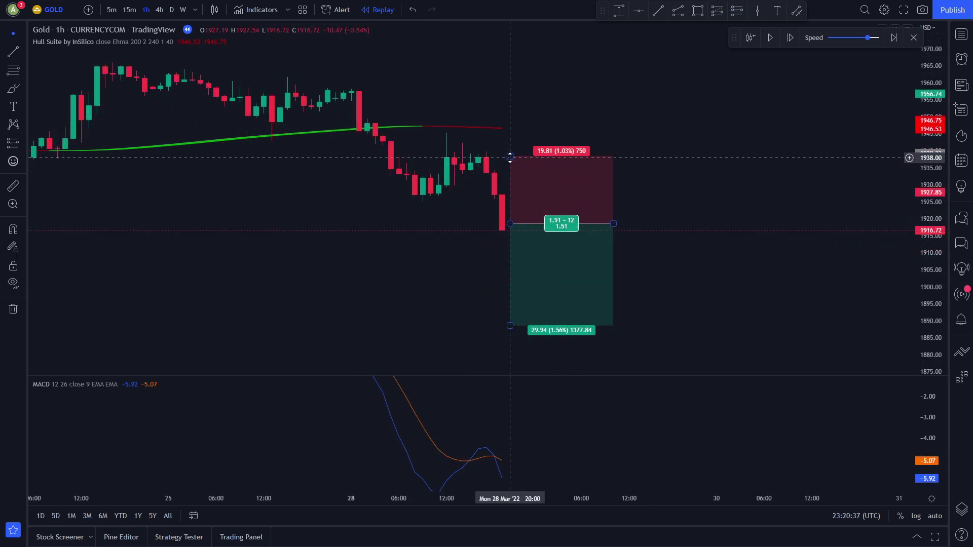
left_click_drag(510, 157, 510, 171)
left_click_drag(510, 325, 510, 304)
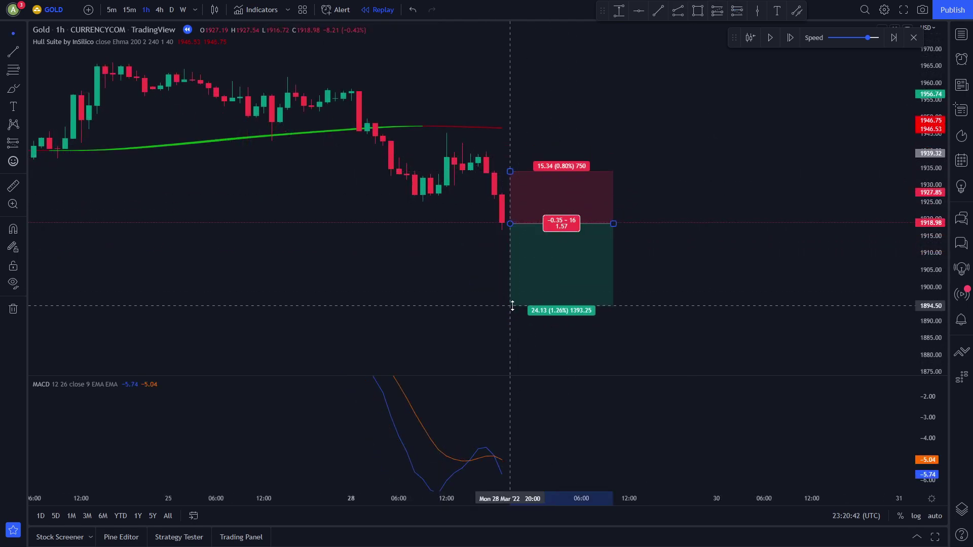
Replay bars forward as price falls into the profit zone, then pause
left_click(770, 37)
left_click_drag(762, 113, 635, 120)
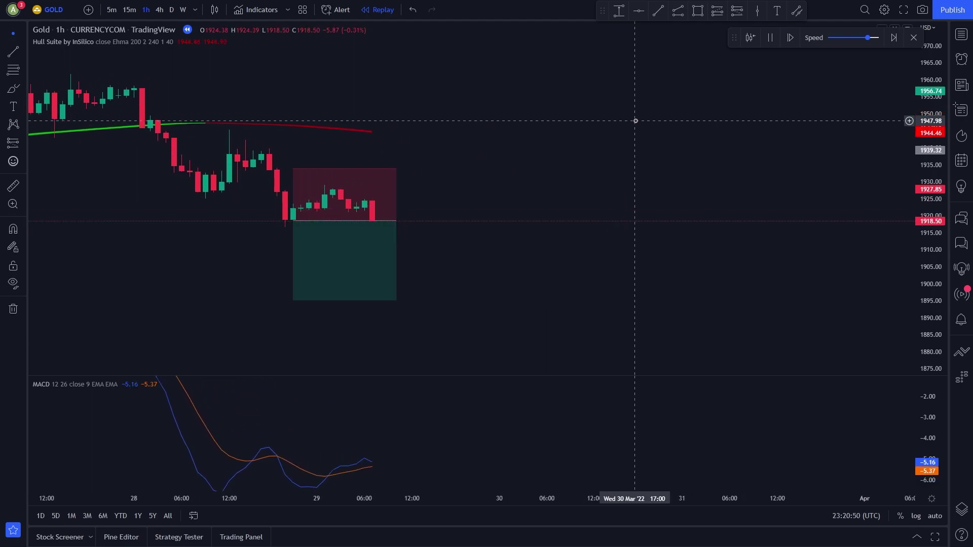
left_click(770, 38)
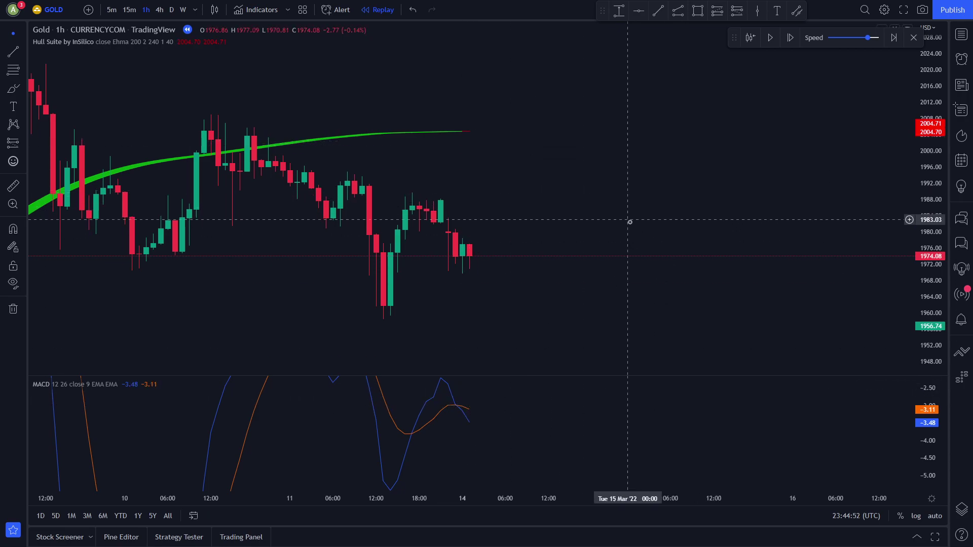
Place a short position on the 14 Mar bar with stop 1987.90 and target 1953.42
left_click(737, 10)
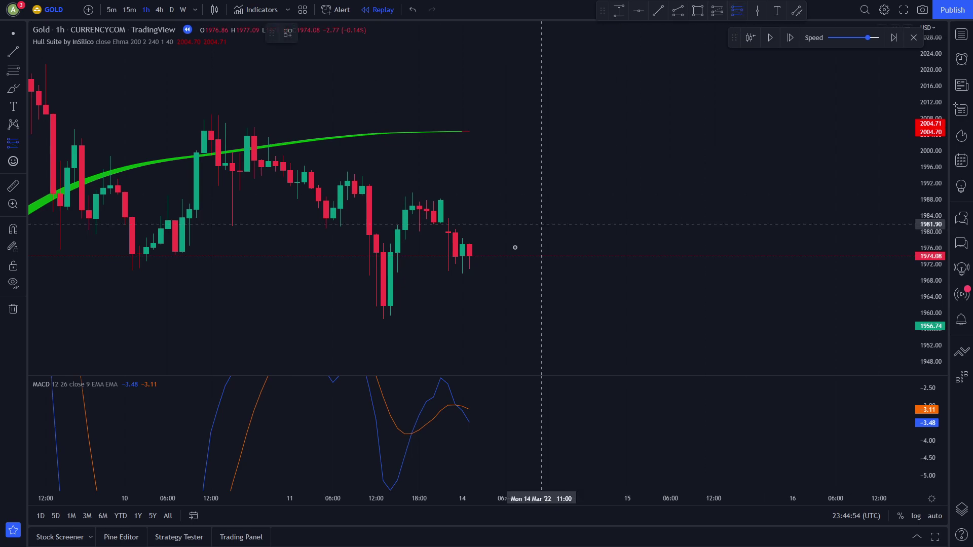
left_click(476, 256)
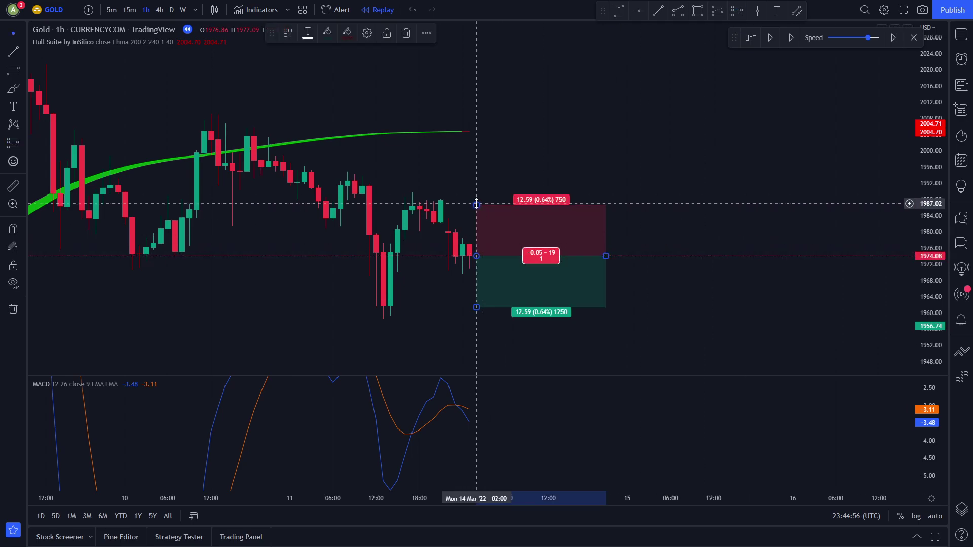
left_click_drag(477, 203, 479, 200)
left_click_drag(476, 307, 477, 340)
Replay until the target is reached, pause, and shorten the position box's time span
left_click(770, 37)
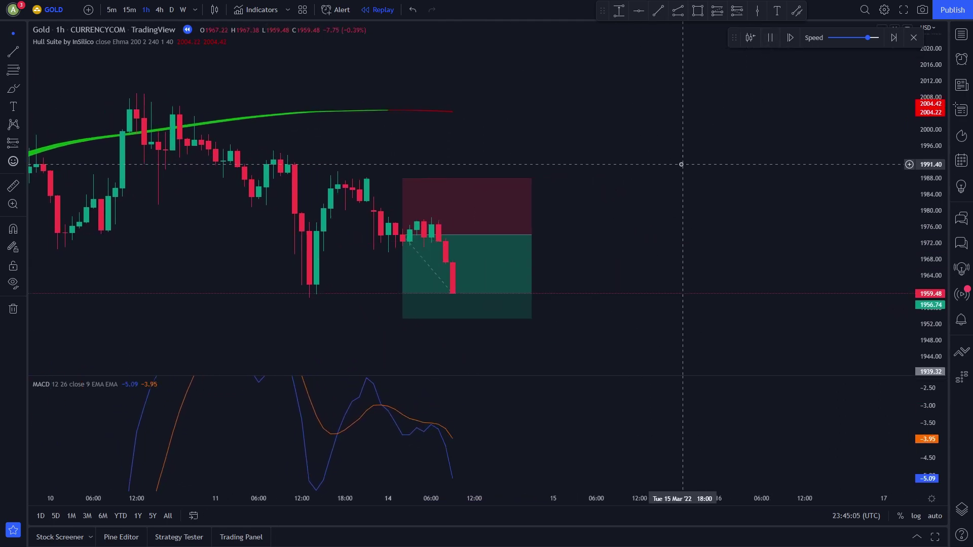
left_click(770, 37)
left_click(502, 234)
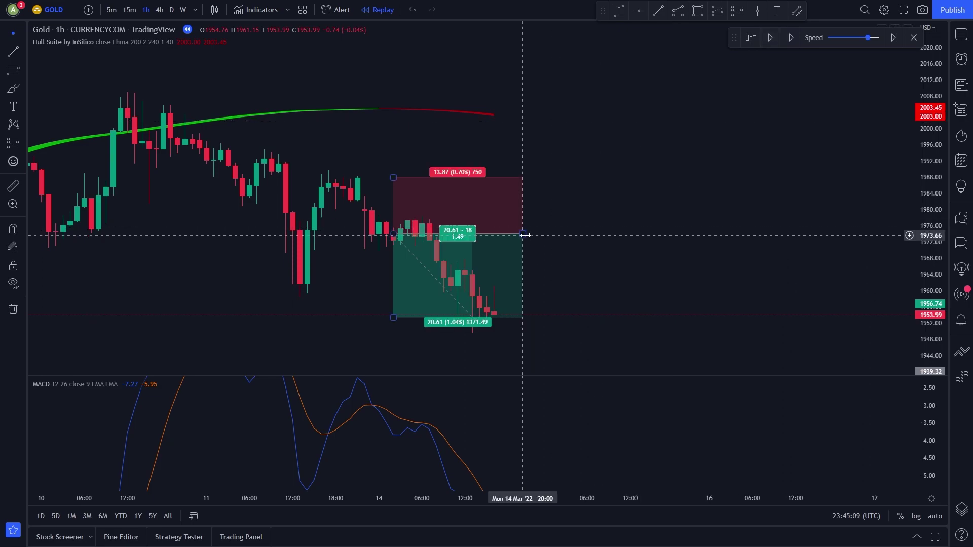
left_click_drag(502, 234, 473, 233)
left_click_drag(582, 231, 600, 229)
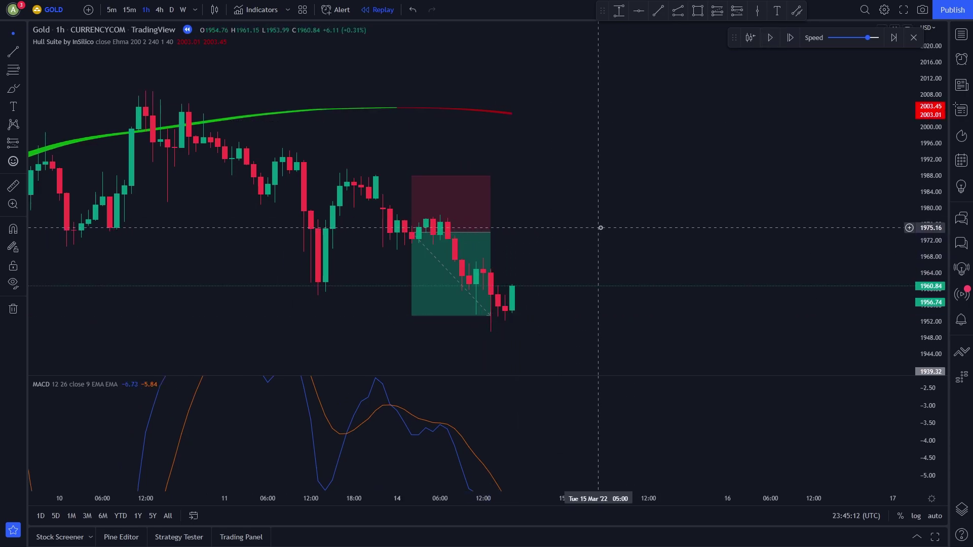